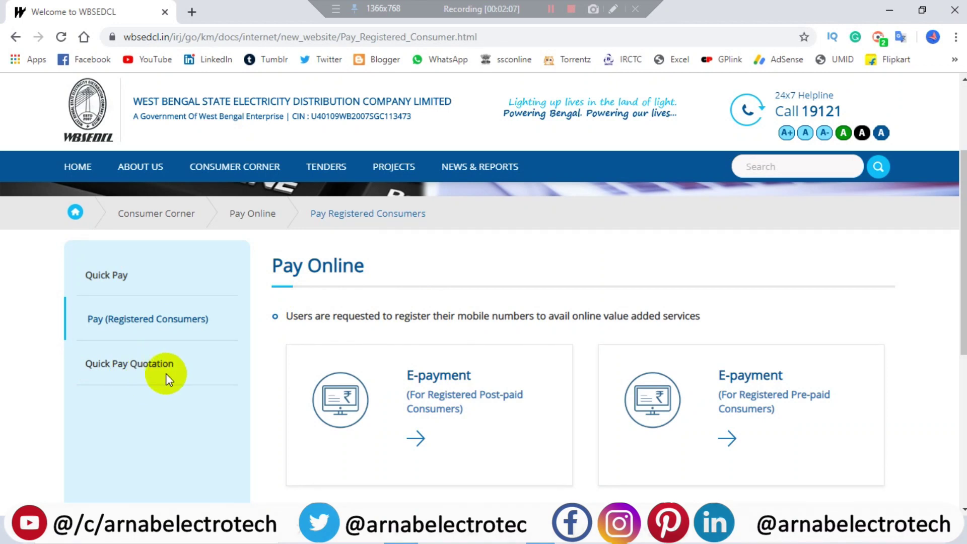
# Open the Quick Pay form and enter the consumer ID and the captcha text
pyautogui.click(107, 276)
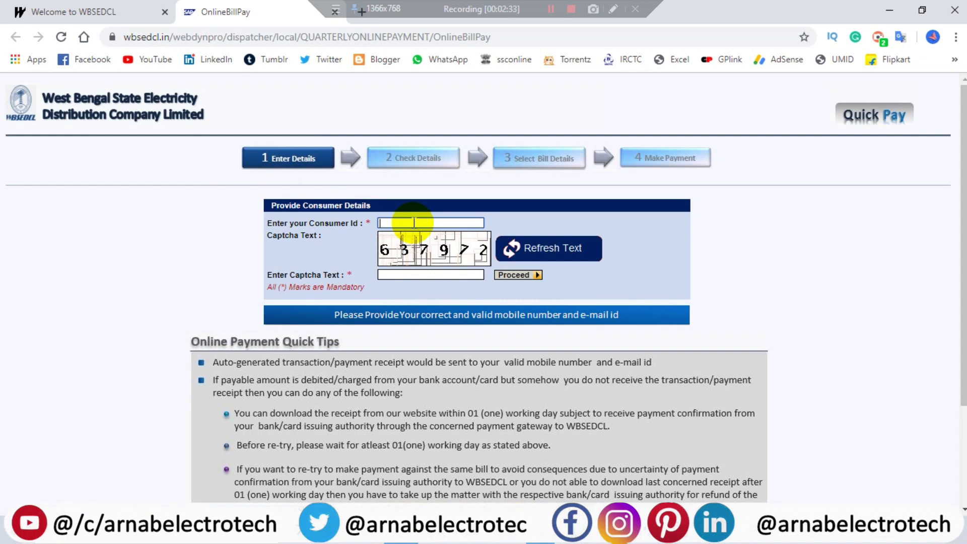
pyautogui.click(435, 275)
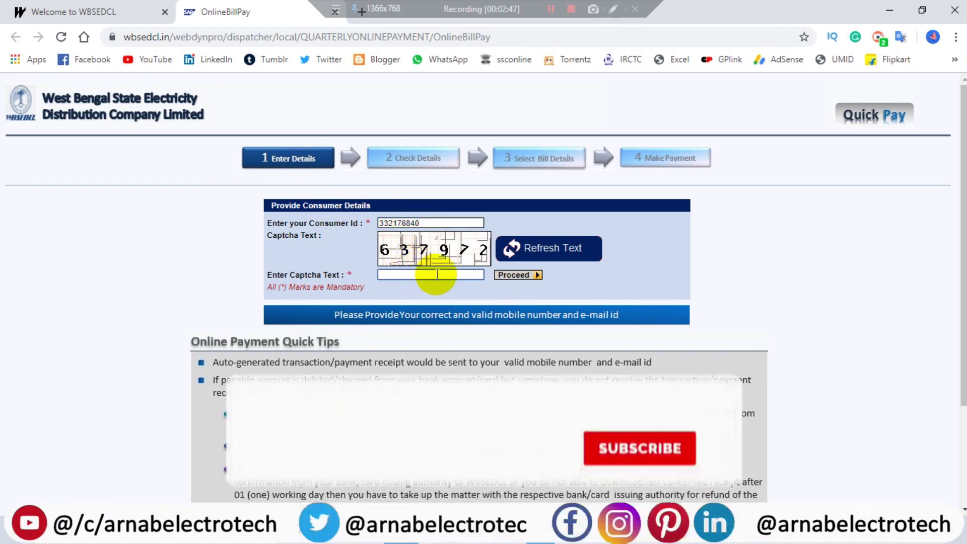
pyautogui.write('63')
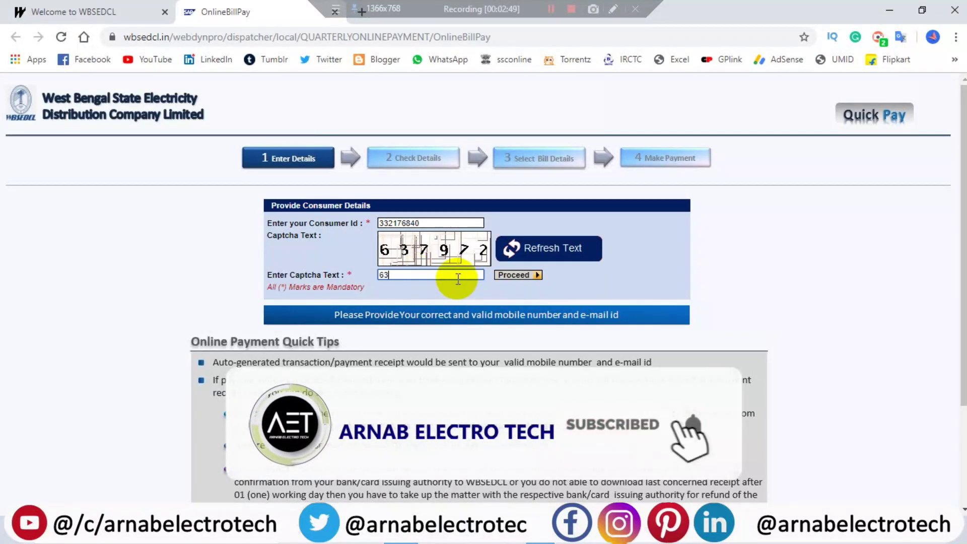
pyautogui.write('79')
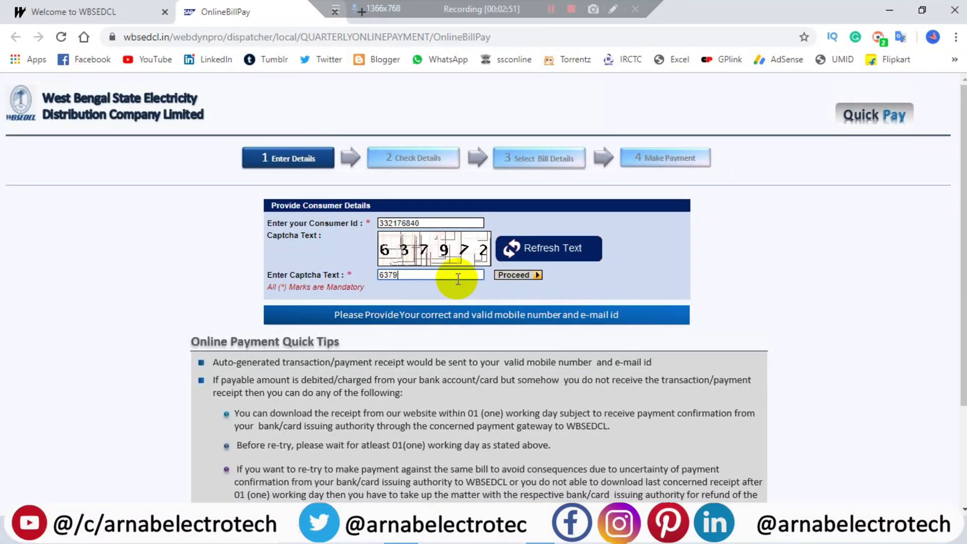
pyautogui.write('72')
# Submit the consumer details, add the mobile number, and list the November 2019–January 2020 unpaid bills
pyautogui.click(519, 279)
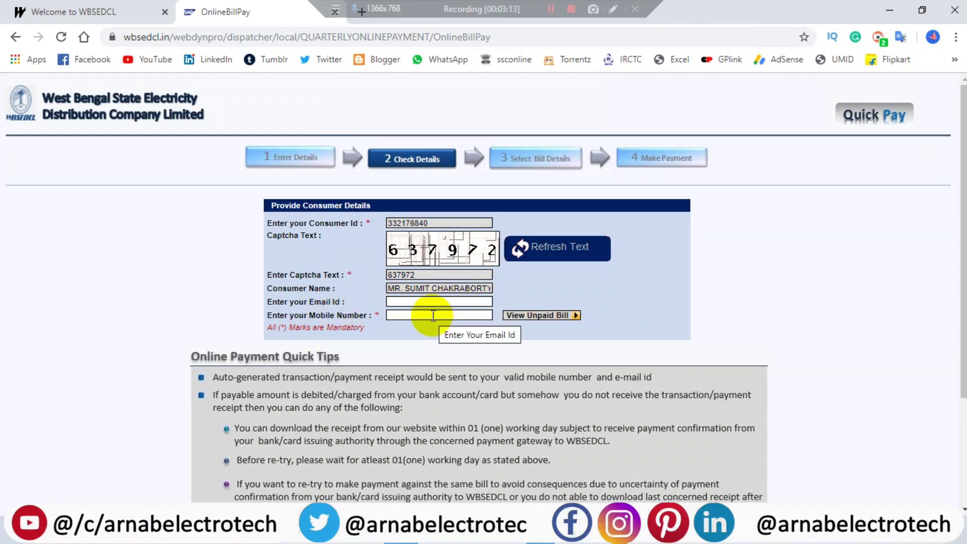
pyautogui.click(433, 315)
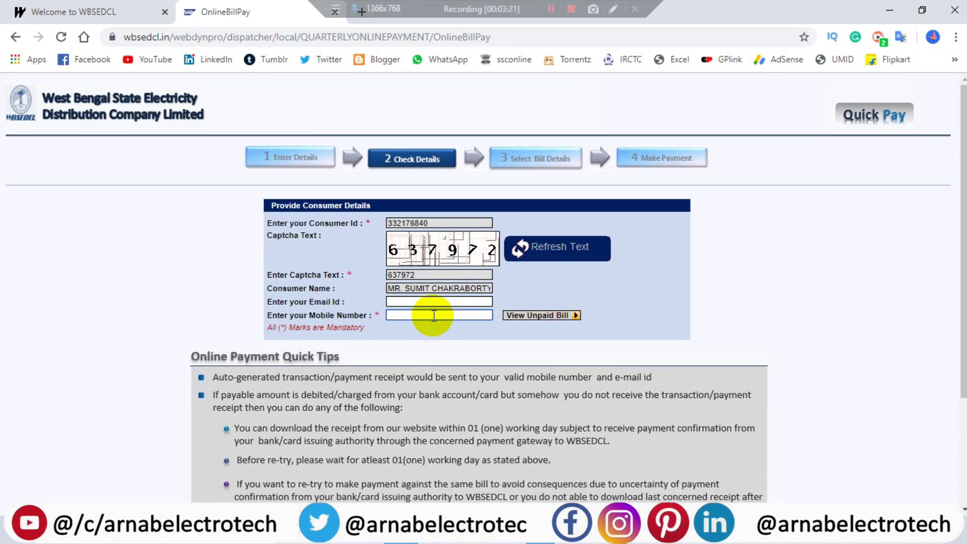
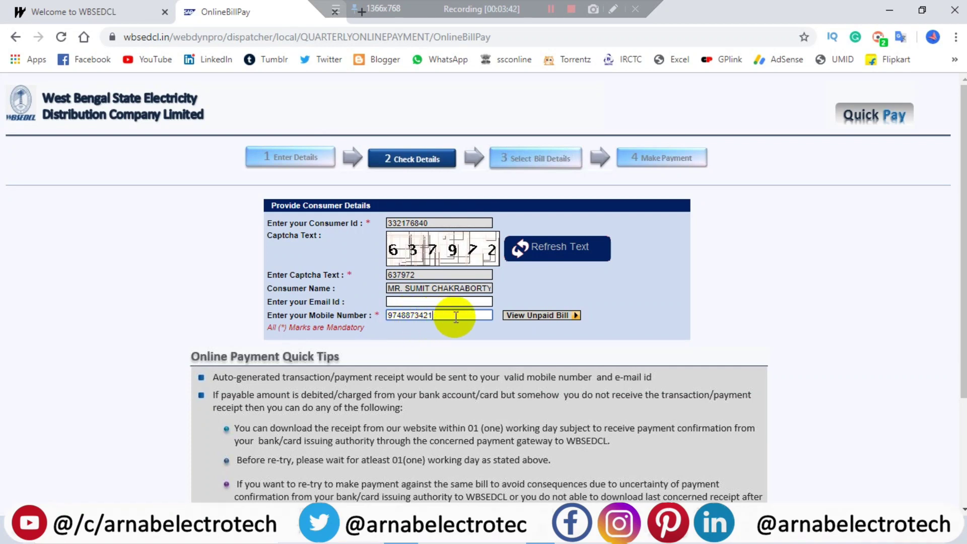
pyautogui.click(534, 319)
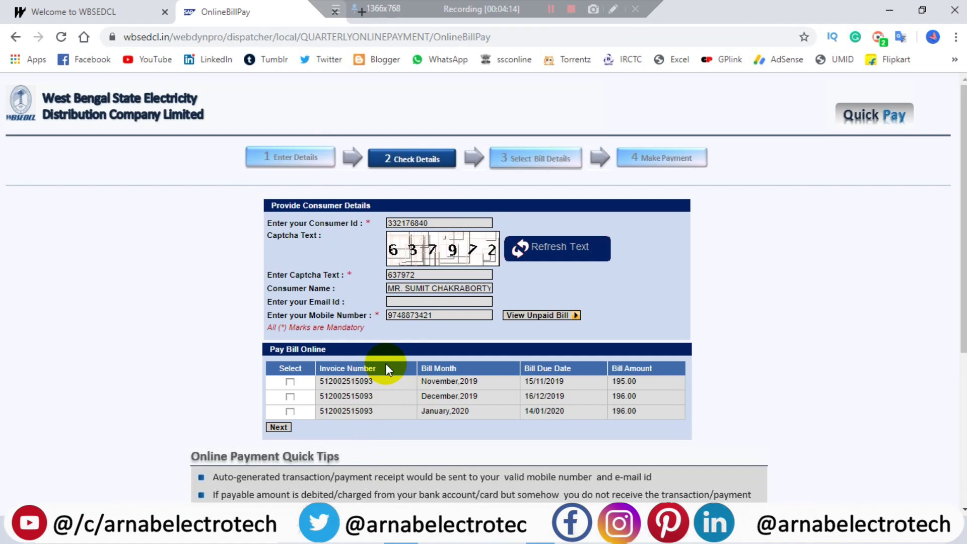
# Select only the November 2019 bill, leaving December and January unticked, and continue with Rs 195.00 payable
pyautogui.click(290, 382)
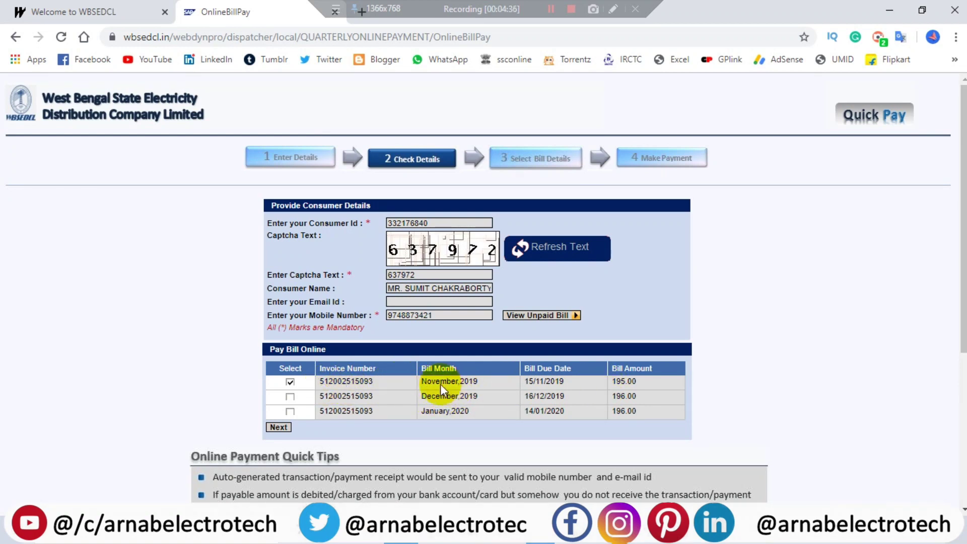
pyautogui.click(290, 397)
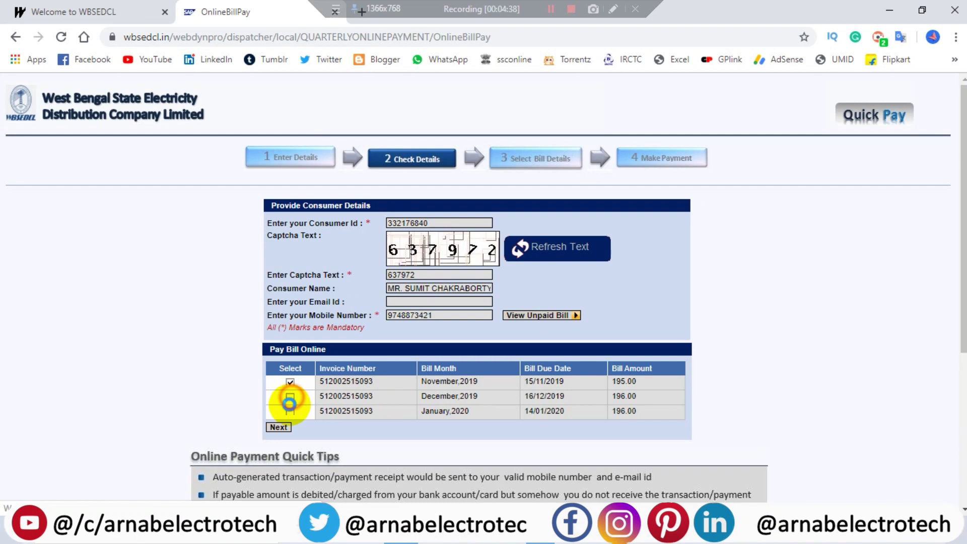
pyautogui.click(290, 412)
pyautogui.click(291, 412)
pyautogui.click(291, 397)
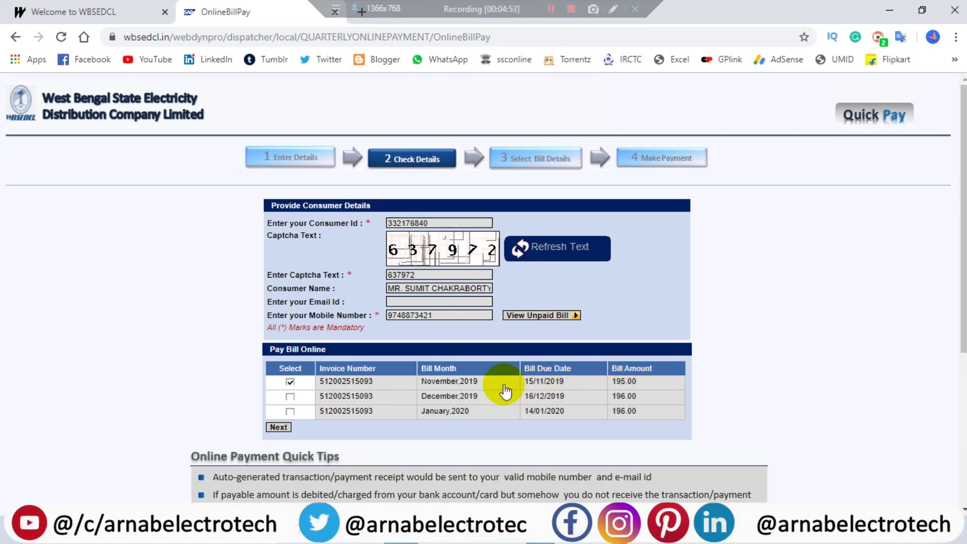
pyautogui.click(281, 428)
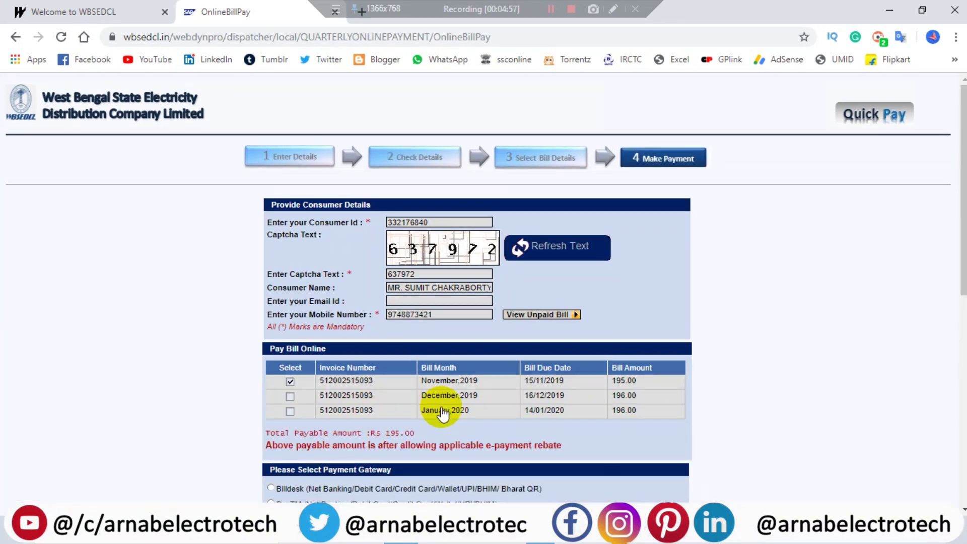
# Choose Billdesk, agree to the Terms and Conditions, and confirm to reach the BillDesk gateway
pyautogui.scroll(-3, 441, 408)
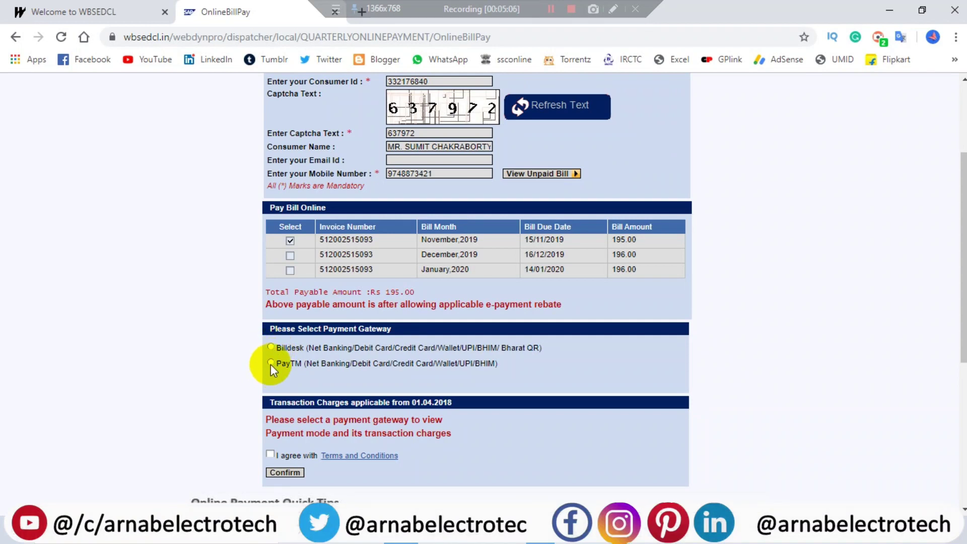
pyautogui.click(271, 347)
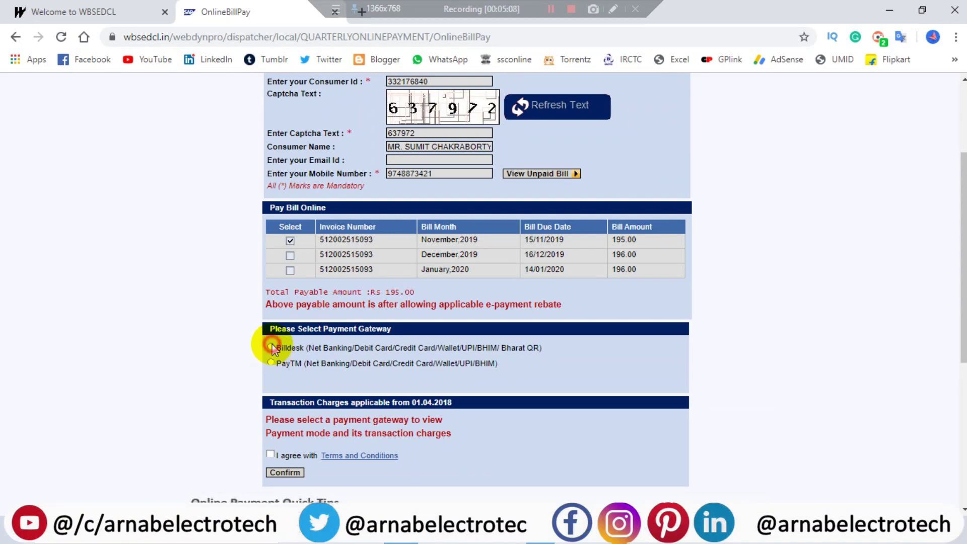
pyautogui.scroll(-3, 327, 395)
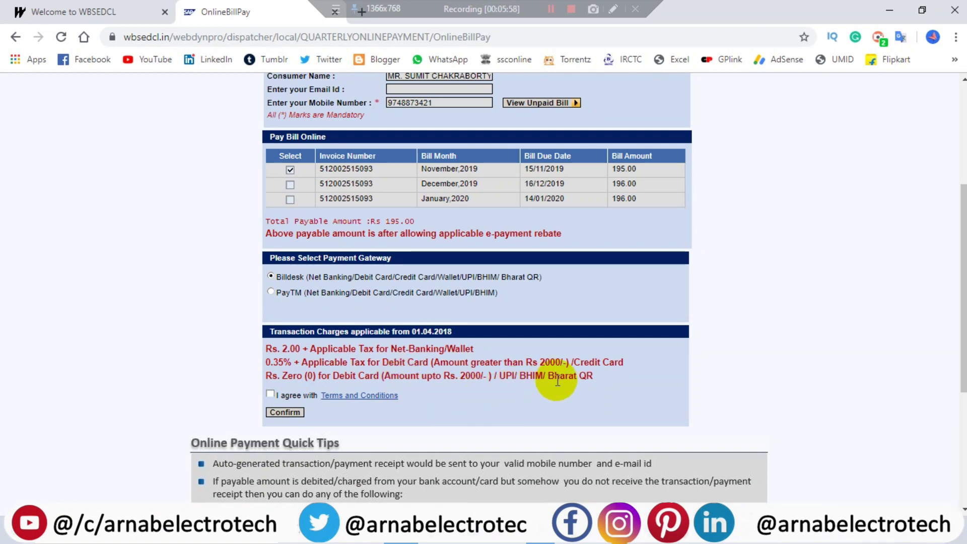
pyautogui.click(271, 395)
pyautogui.click(284, 413)
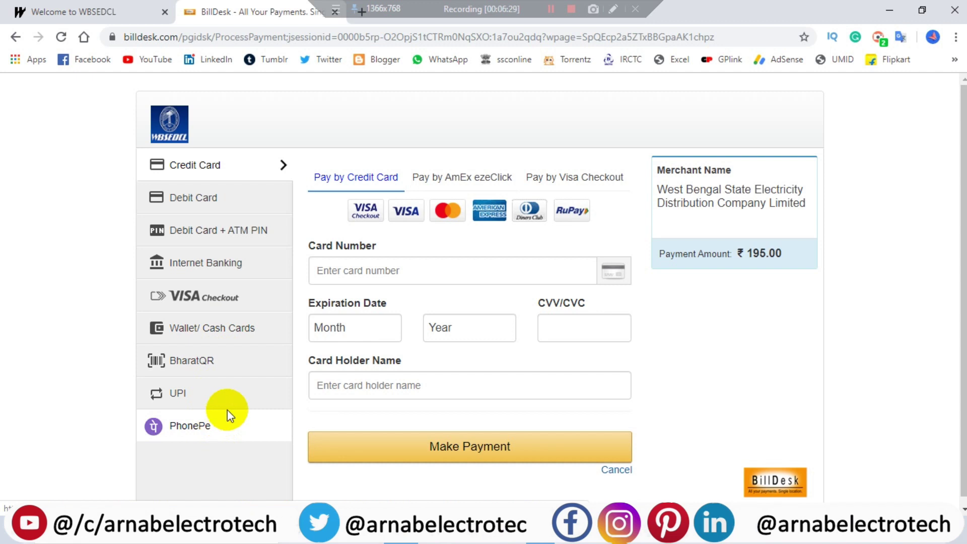
# Switch to Debit Card payment and outline the card number field and debit/credit card choices
pyautogui.click(201, 191)
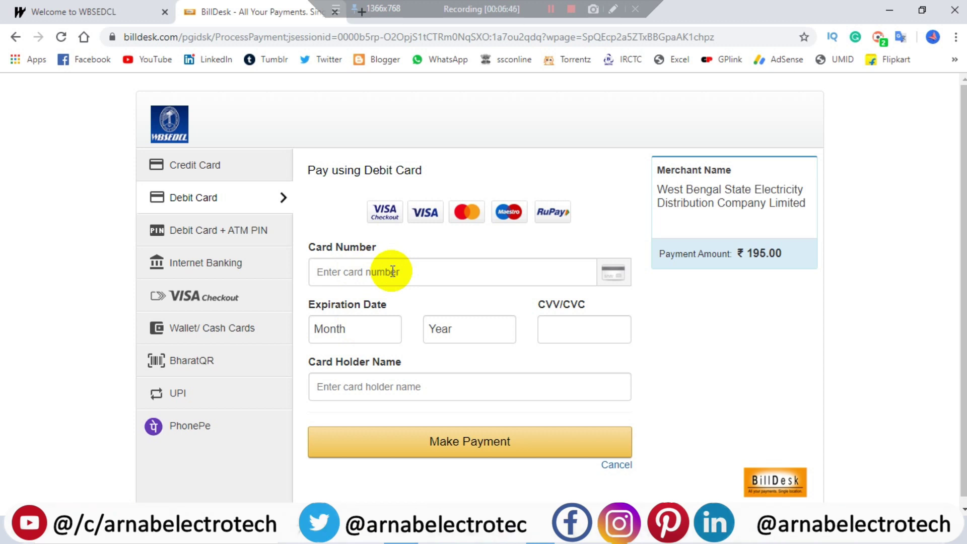
pyautogui.click(611, 10)
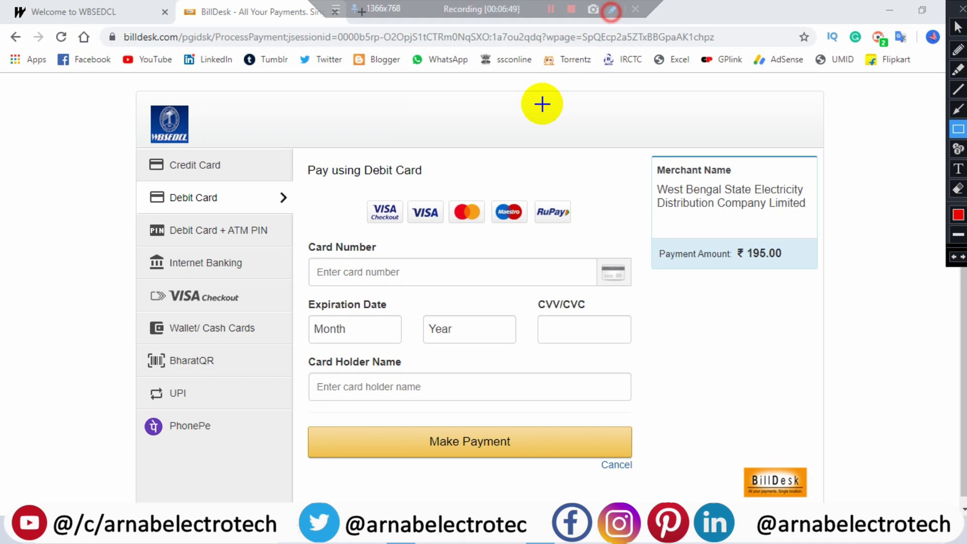
pyautogui.moveTo(304, 248)
pyautogui.mouseDown()
pyautogui.moveTo(447, 292)
pyautogui.moveTo(637, 293)
pyautogui.mouseUp()
pyautogui.moveTo(137, 177)
pyautogui.mouseDown()
pyautogui.moveTo(143, 189)
pyautogui.moveTo(282, 224)
pyautogui.moveTo(296, 215)
pyautogui.mouseUp()
pyautogui.moveTo(129, 135)
pyautogui.mouseDown()
pyautogui.moveTo(197, 175)
pyautogui.moveTo(292, 176)
pyautogui.mouseUp()
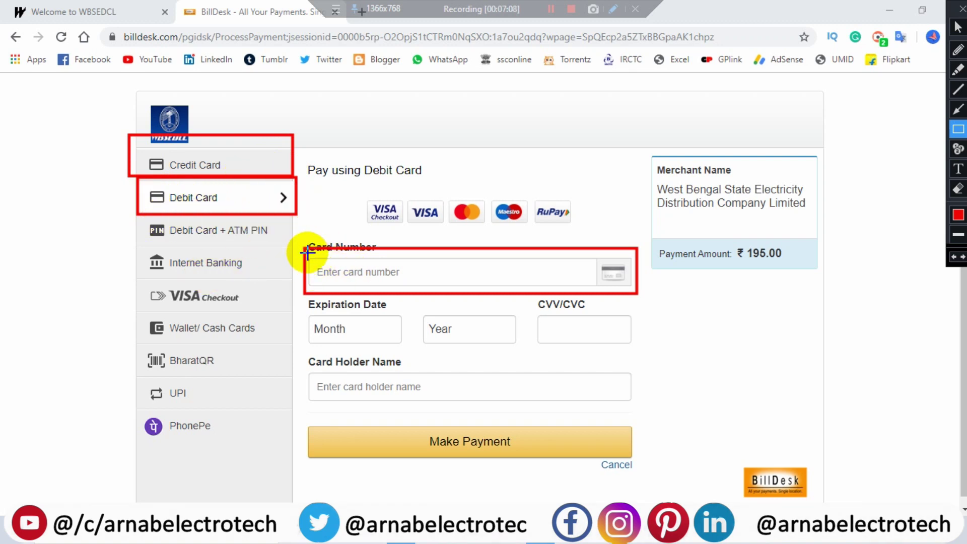
# Outline the expiry month, expiry year, CVV/CVC, card holder name fields and the card type indicator
pyautogui.moveTo(306, 304)
pyautogui.mouseDown()
pyautogui.moveTo(357, 346)
pyautogui.moveTo(409, 353)
pyautogui.mouseUp()
pyautogui.moveTo(416, 304)
pyautogui.mouseDown()
pyautogui.moveTo(467, 345)
pyautogui.moveTo(523, 354)
pyautogui.mouseUp()
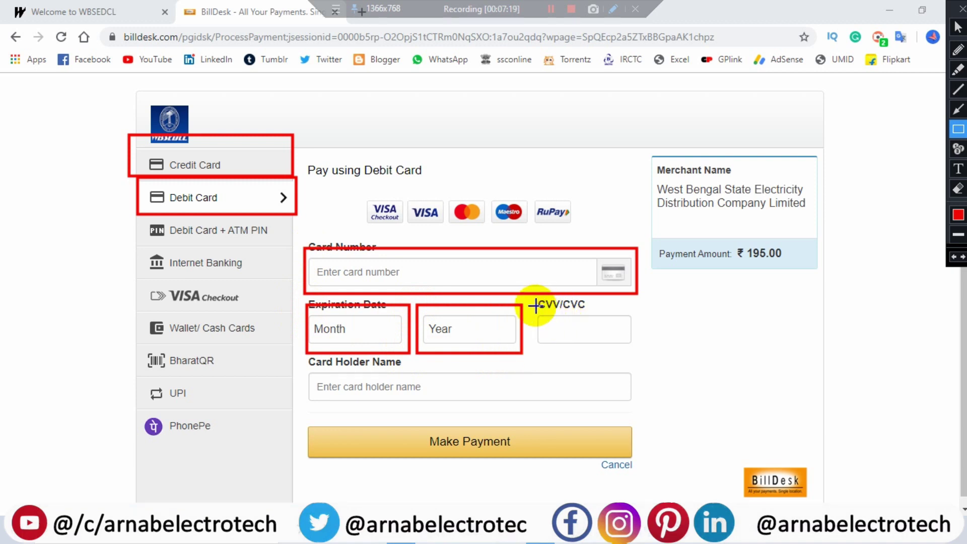
pyautogui.moveTo(535, 304)
pyautogui.mouseDown()
pyautogui.moveTo(576, 352)
pyautogui.moveTo(639, 357)
pyautogui.mouseUp()
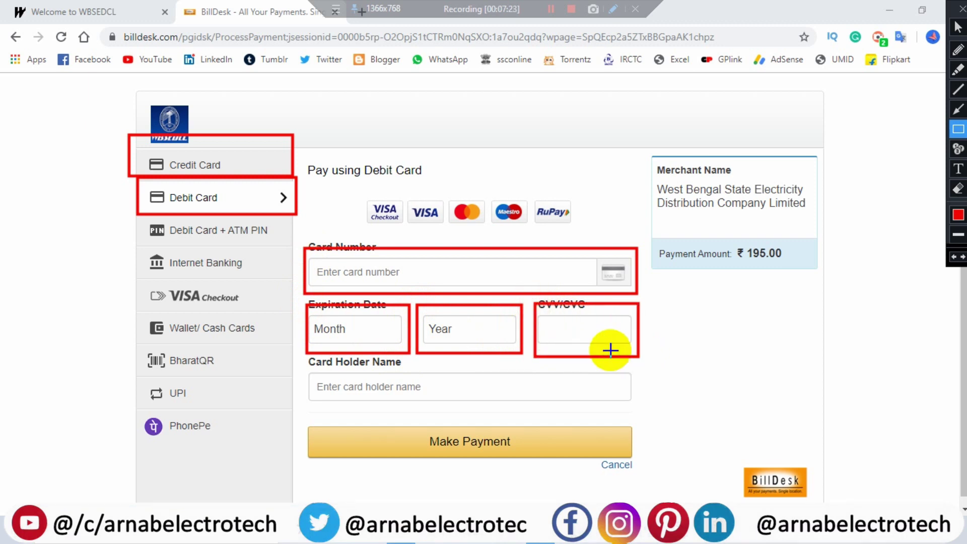
pyautogui.moveTo(304, 364)
pyautogui.mouseDown()
pyautogui.moveTo(371, 403)
pyautogui.moveTo(639, 408)
pyautogui.mouseUp()
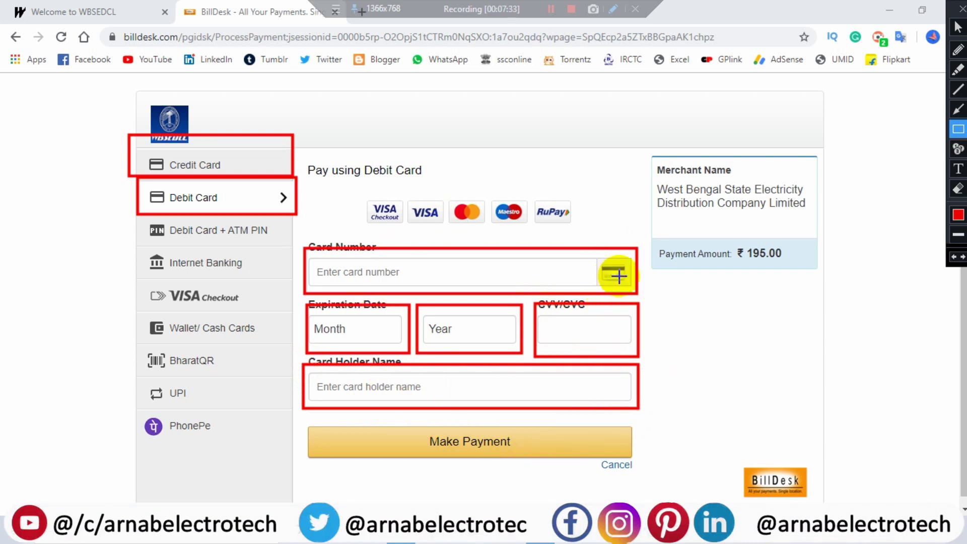
pyautogui.moveTo(593, 254); pyautogui.dragTo(634, 289)
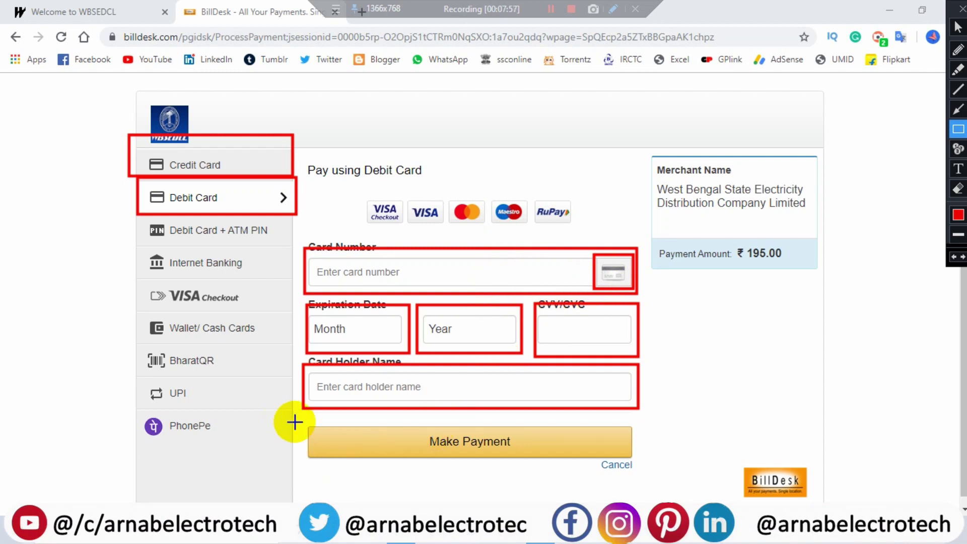
# Outline the Make Payment area of the BillDesk debit card form
pyautogui.moveTo(298, 416)
pyautogui.mouseDown()
pyautogui.moveTo(334, 442)
pyautogui.moveTo(568, 476)
pyautogui.moveTo(642, 470)
pyautogui.mouseUp()
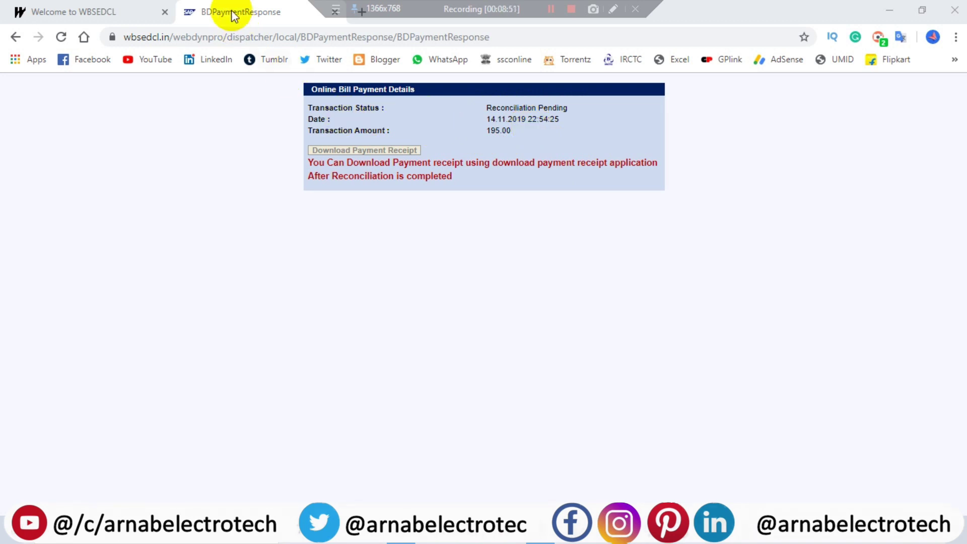
# Return to the WBSEDCL home page and open Download Payment Receipt from the quick links
pyautogui.click(101, 7)
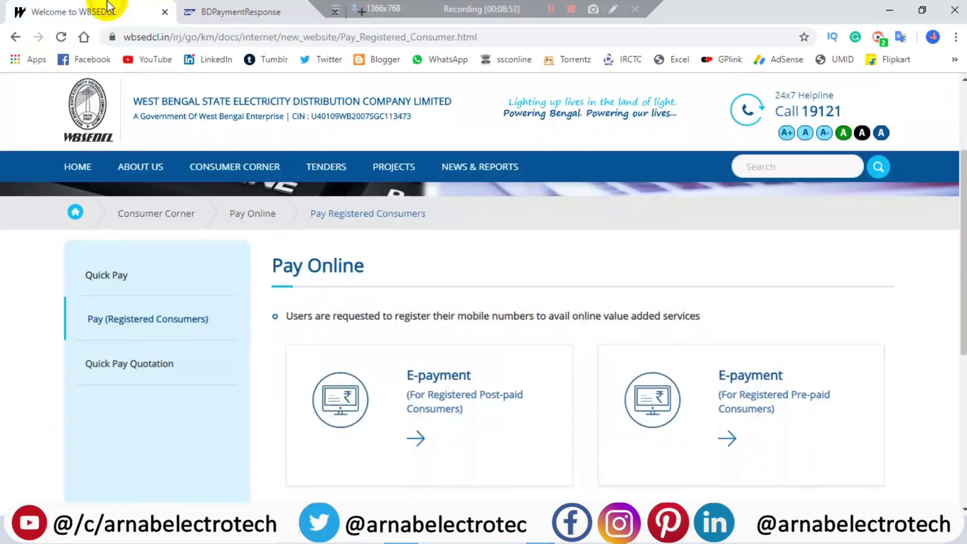
pyautogui.click(73, 169)
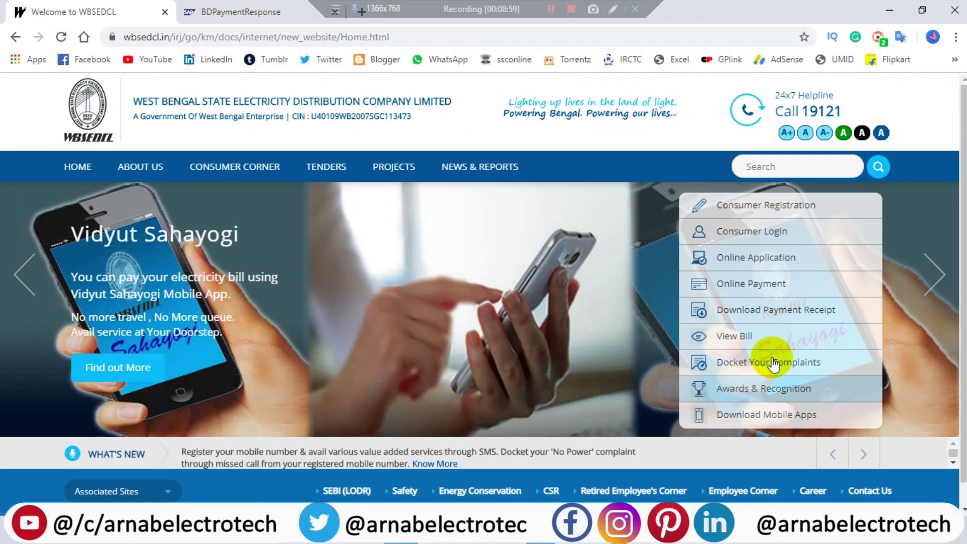
pyautogui.click(790, 317)
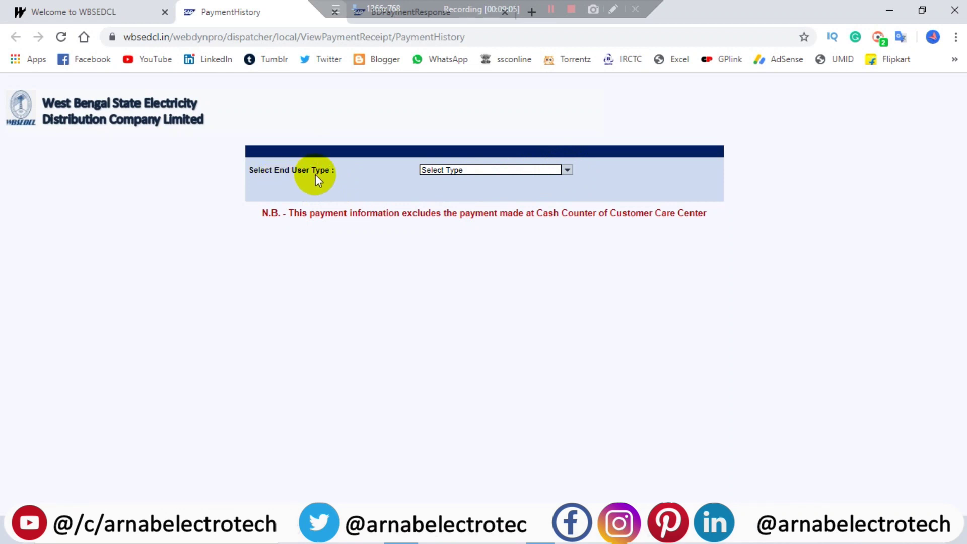
# Choose Consumer Id as end user type, enter the consumer ID and captcha, and proceed
pyautogui.click(454, 174)
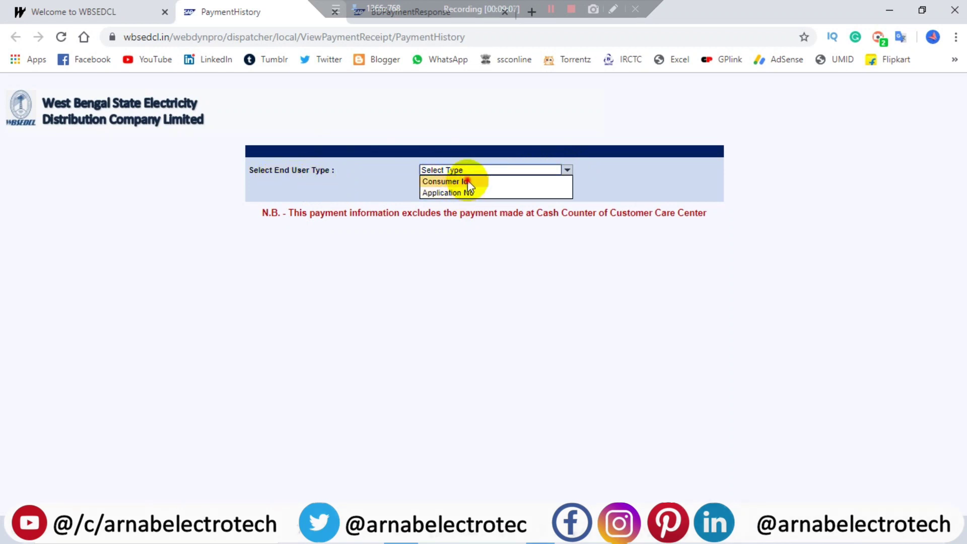
pyautogui.click(464, 180)
pyautogui.click(417, 189)
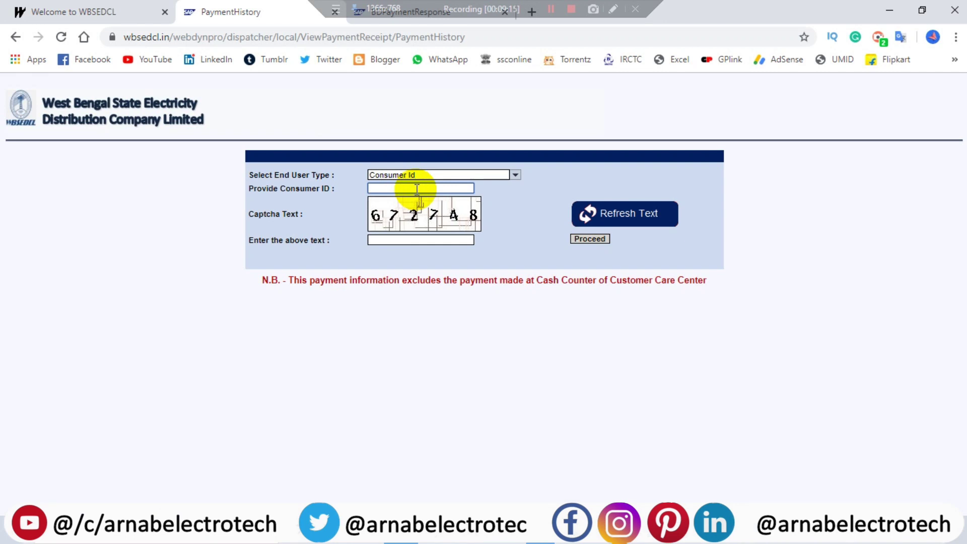
pyautogui.click(430, 242)
pyautogui.write('672748')
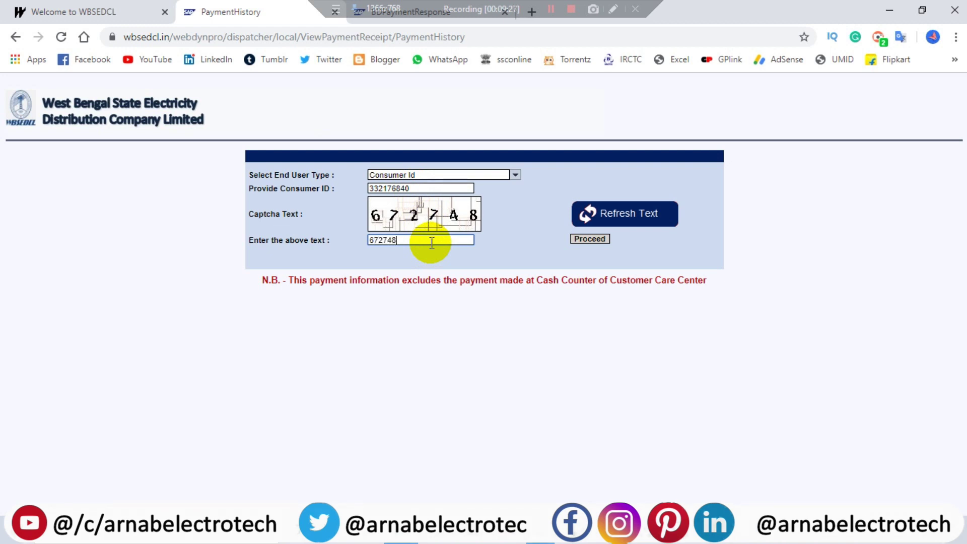
pyautogui.click(602, 240)
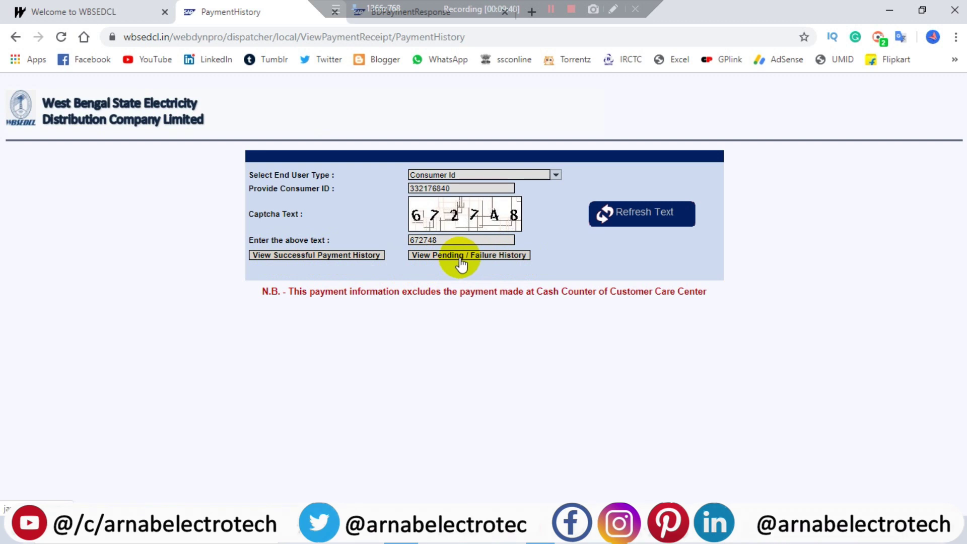
# Show the successful payment history and open the NOV2019 transaction receipt PDF
pyautogui.click(320, 256)
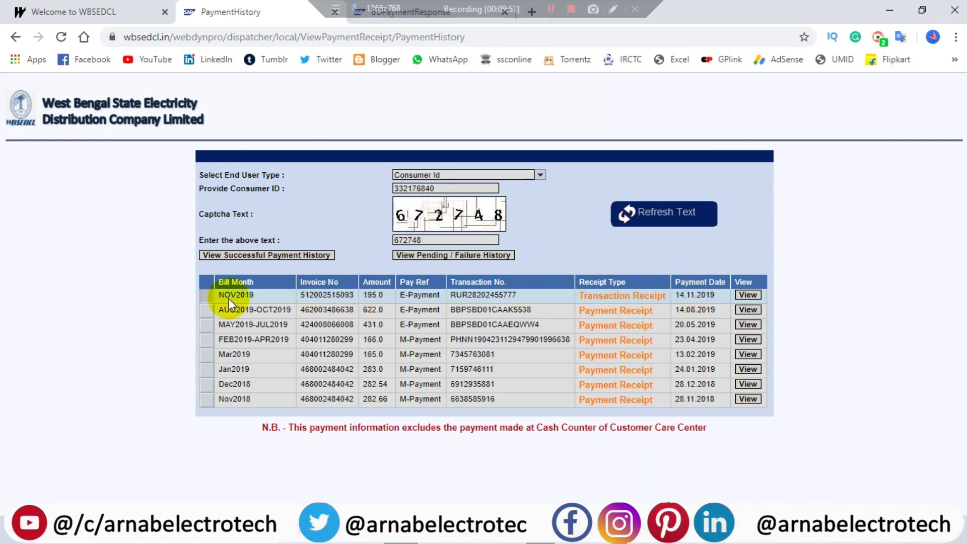
pyautogui.click(747, 295)
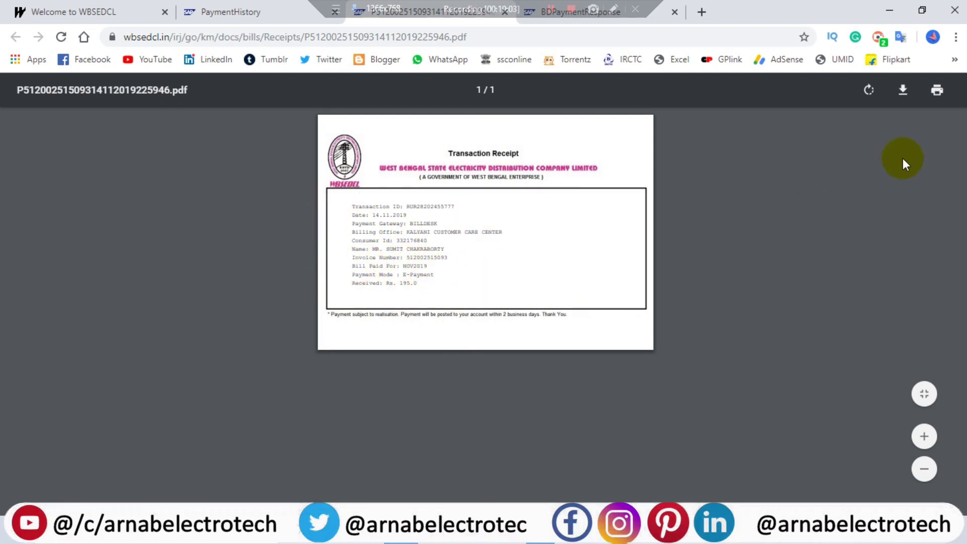
# Download the receipt PDF to the Desktop, appending 'NOV 19' to the file name
pyautogui.click(903, 91)
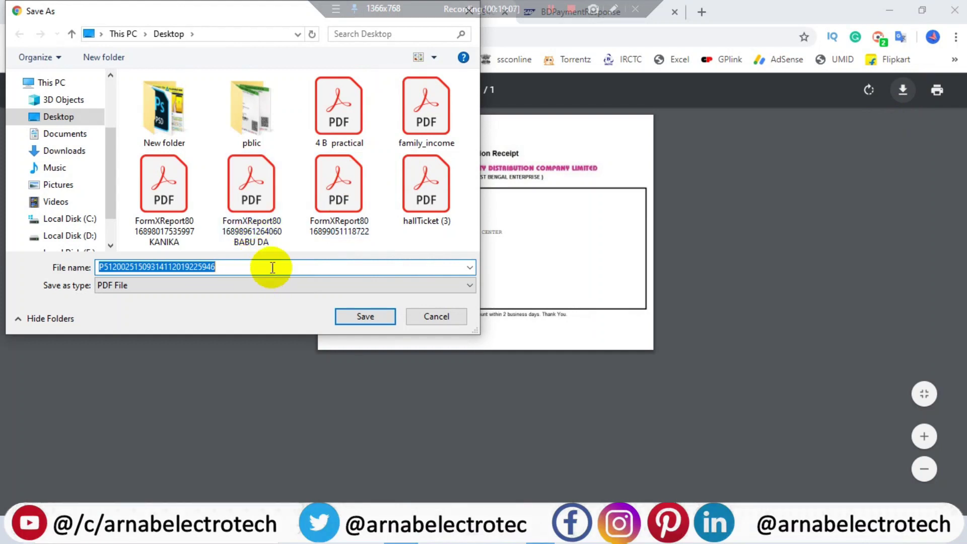
pyautogui.click(274, 266)
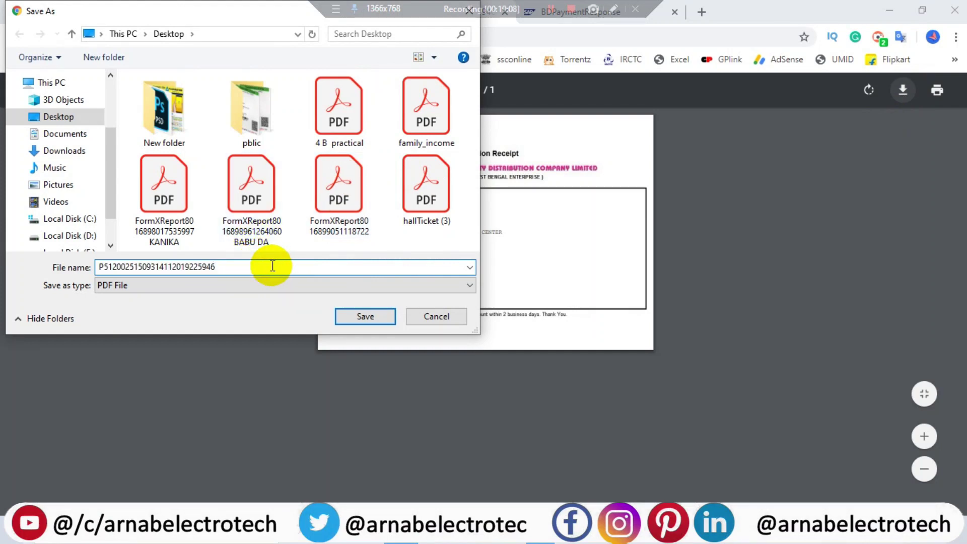
pyautogui.write('NOV 19')
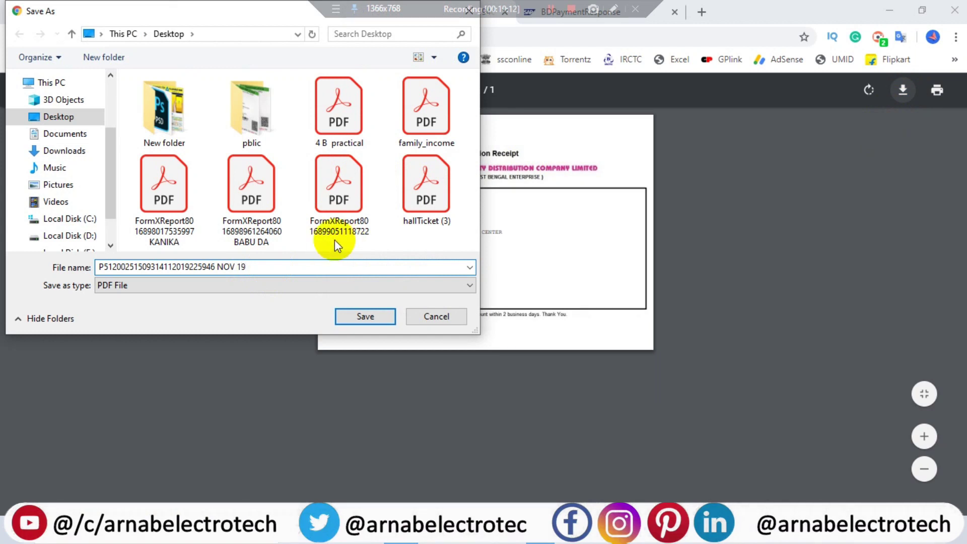